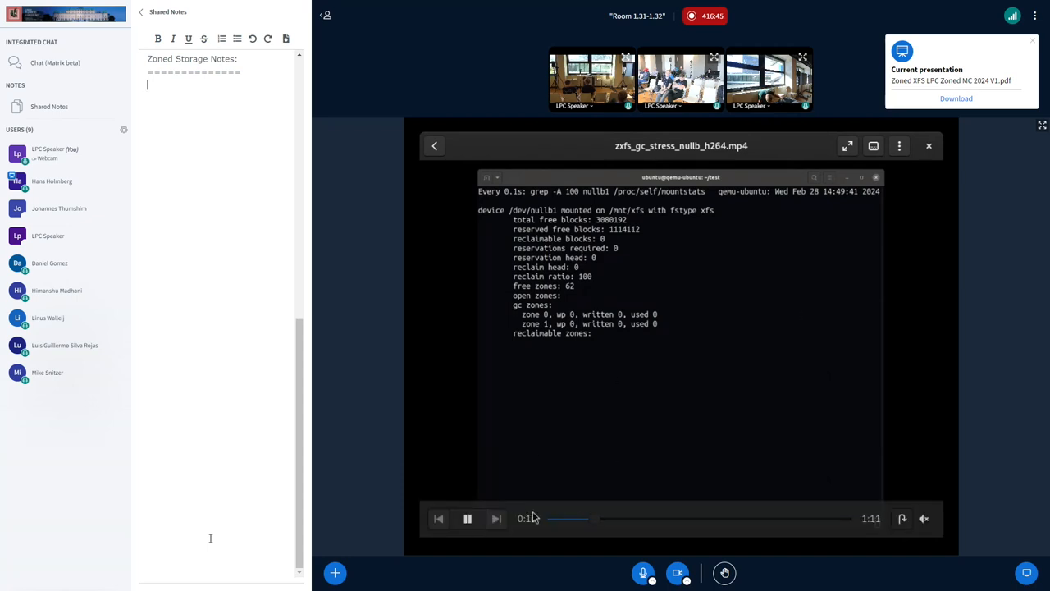
left_click(588, 518)
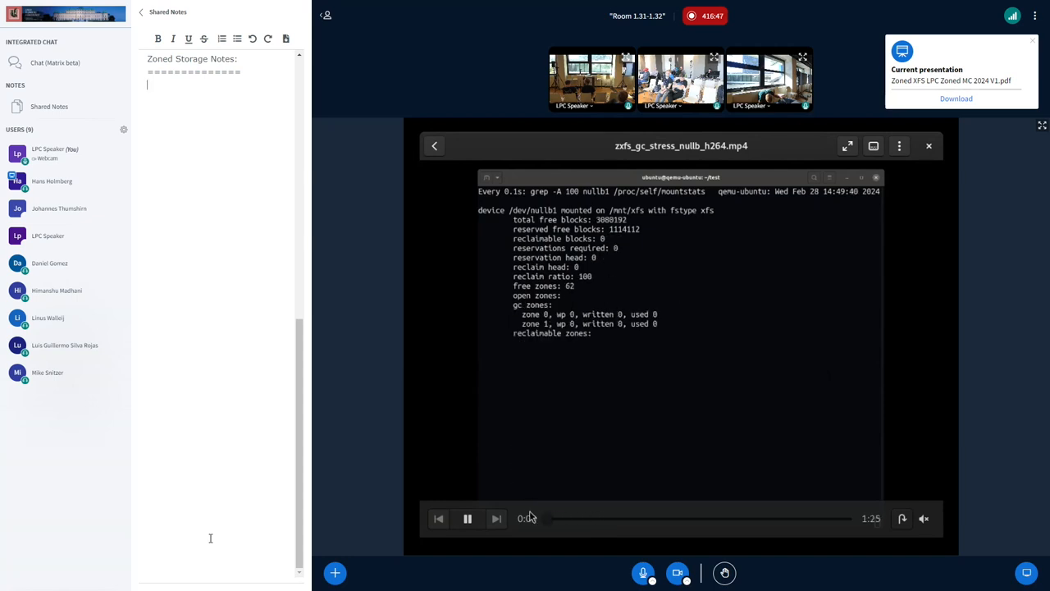